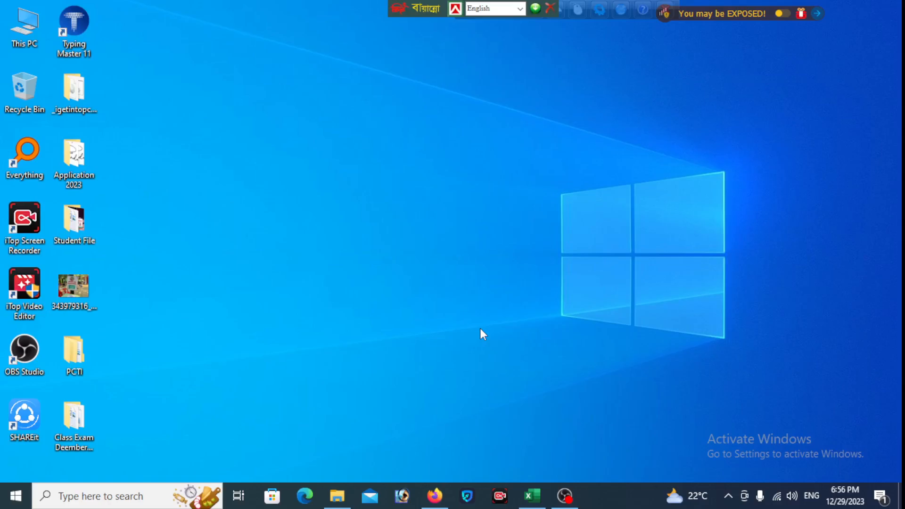
{"action": "right_click", "coordinate": [358, 243]}
{"action": "left_click", "coordinate": [403, 285]}
{"action": "right_click", "coordinate": [373, 260]}
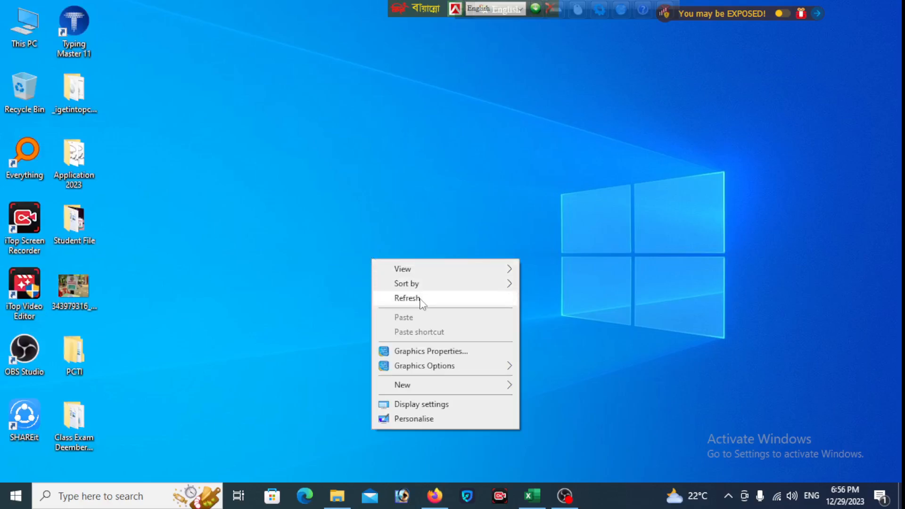
{"action": "left_click", "coordinate": [420, 299]}
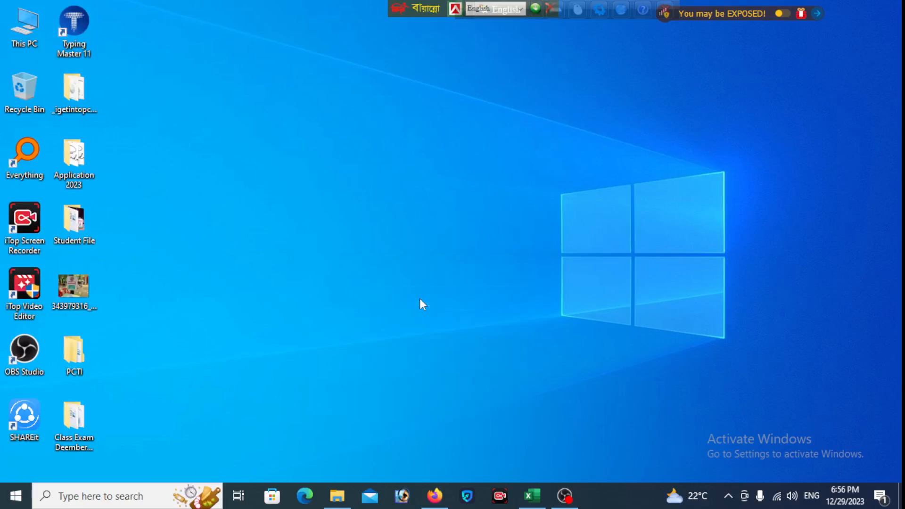
{"action": "right_click", "coordinate": [426, 267]}
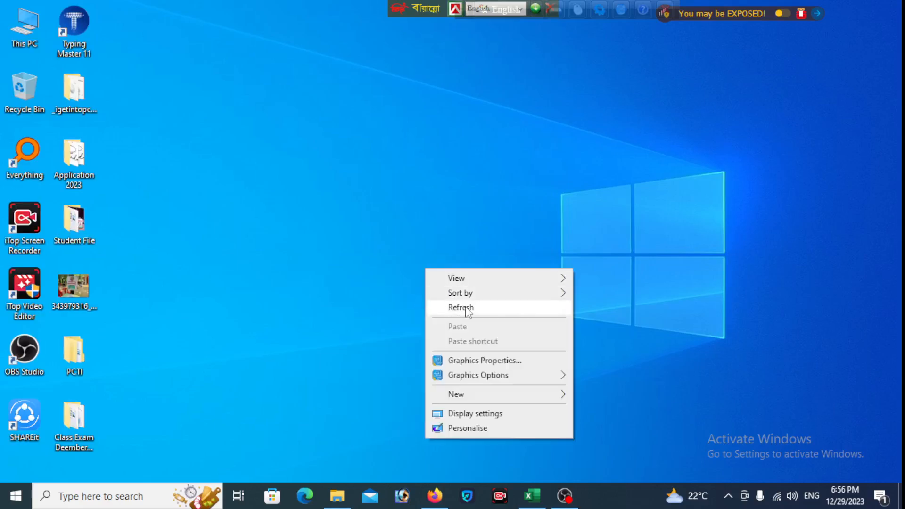
{"action": "left_click", "coordinate": [465, 306]}
{"action": "right_click", "coordinate": [412, 286]}
{"action": "left_click", "coordinate": [455, 317]}
{"action": "right_click", "coordinate": [409, 239]}
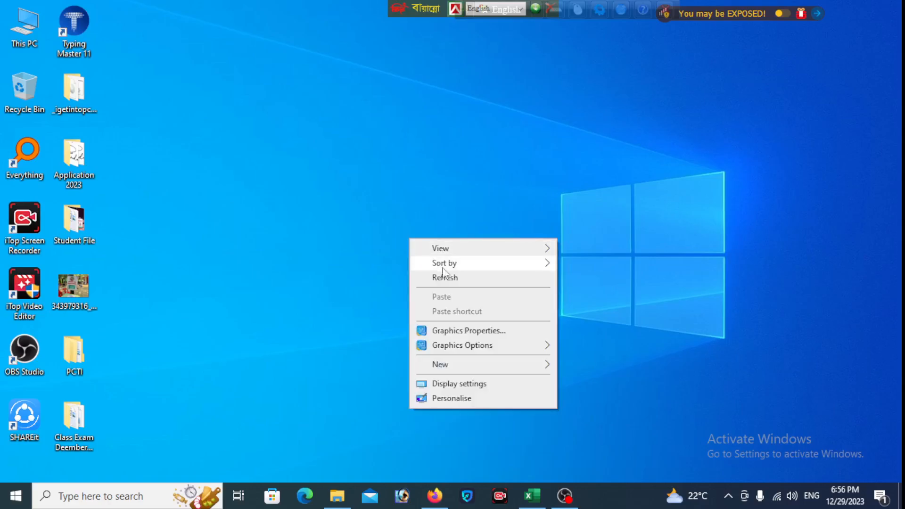
{"action": "left_click", "coordinate": [452, 289]}
{"action": "right_click", "coordinate": [411, 253]}
{"action": "left_click", "coordinate": [455, 298]}
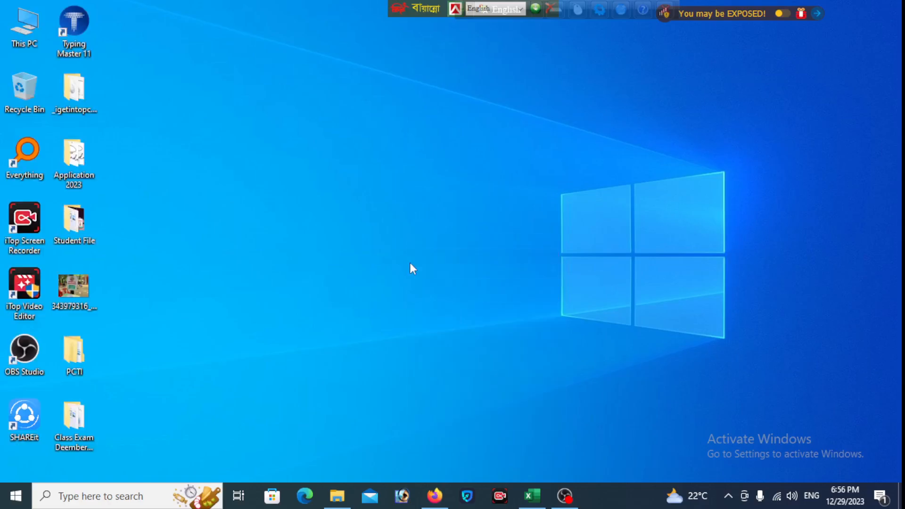
{"action": "right_click", "coordinate": [409, 262]}
{"action": "left_click", "coordinate": [457, 300]}
Switch to the employee workbook in Excel and dismiss the genuine Office notice above the sheet
{"action": "left_click", "coordinate": [532, 496]}
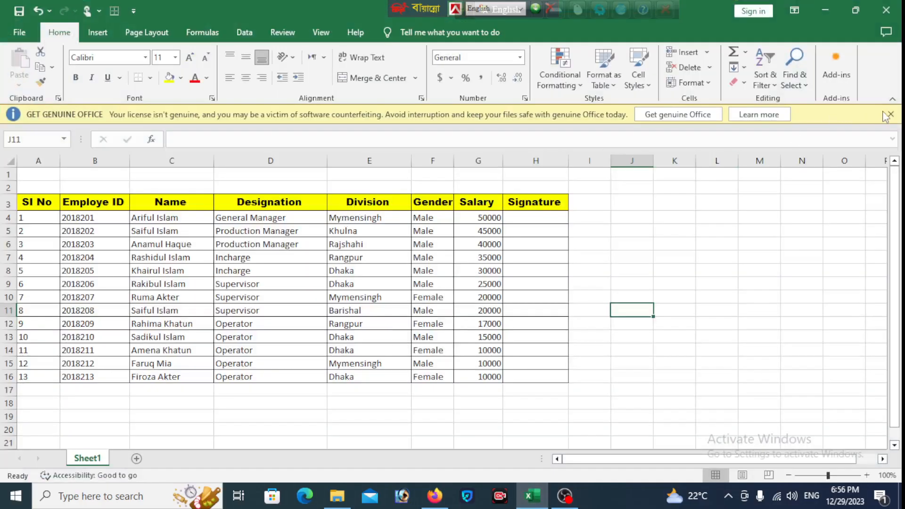
{"action": "left_click", "coordinate": [889, 114]}
{"action": "left_click", "coordinate": [615, 233]}
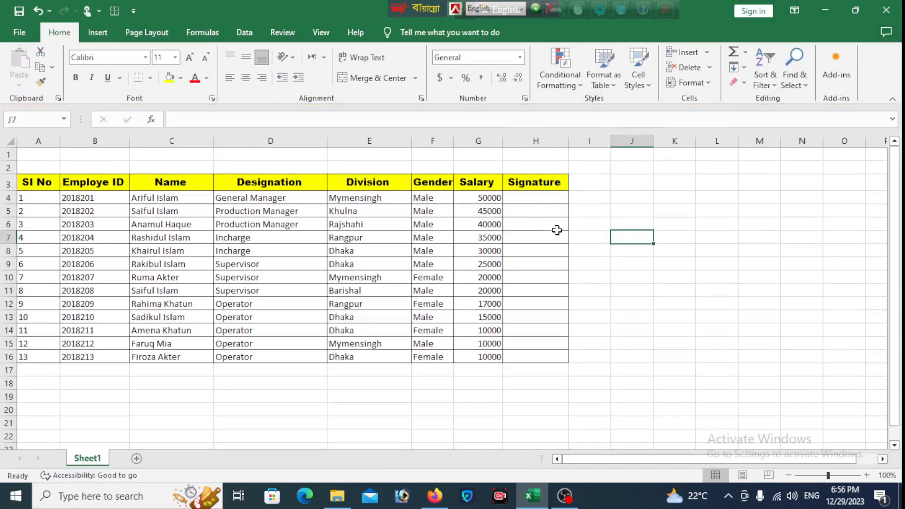
{"action": "left_click", "coordinate": [57, 142]}
{"action": "left_click_drag", "start_coordinate": [279, 154], "coordinate": [478, 154]}
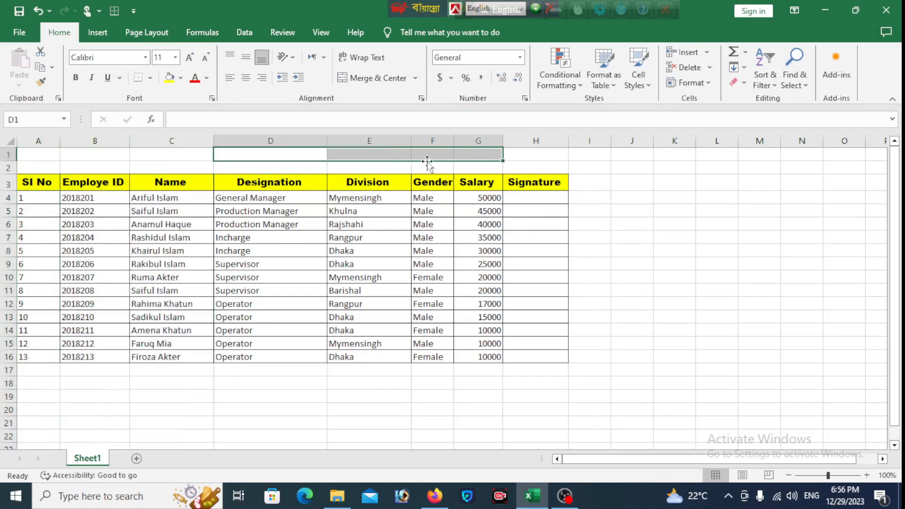
{"action": "left_click", "coordinate": [242, 235]}
{"action": "left_click_drag", "start_coordinate": [44, 141], "coordinate": [536, 143]}
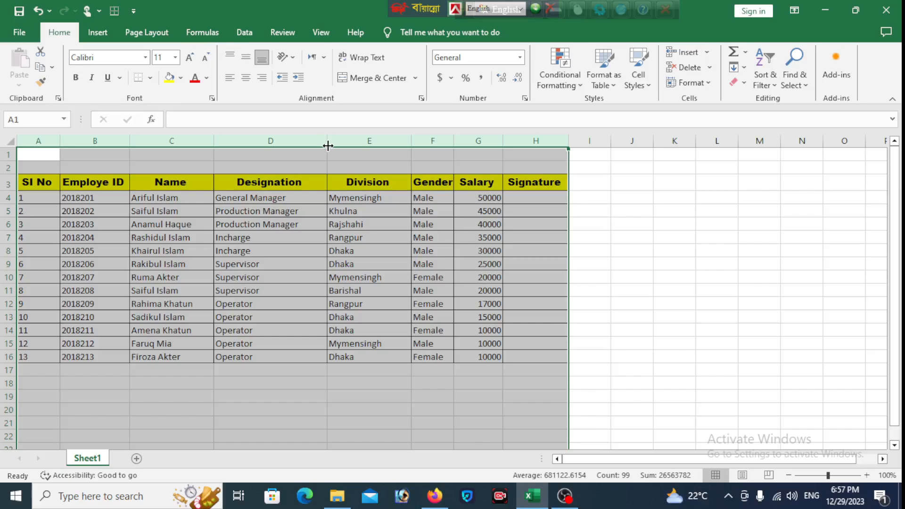
{"action": "left_click", "coordinate": [668, 259]}
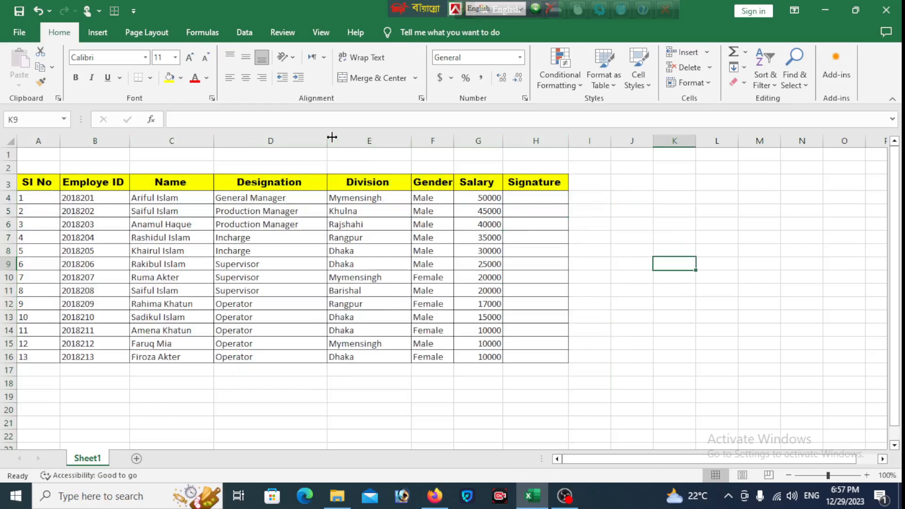
AutoFit the Designation column to its contents and widen the Employe ID column to nearly double its width
{"action": "double_click", "coordinate": [327, 141]}
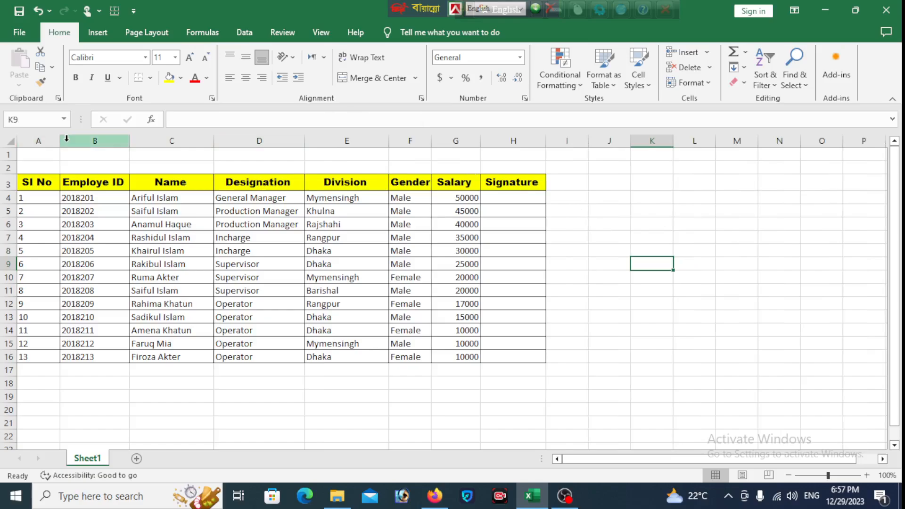
{"action": "left_click_drag", "start_coordinate": [128, 141], "coordinate": [185, 141]}
{"action": "left_click", "coordinate": [212, 140]}
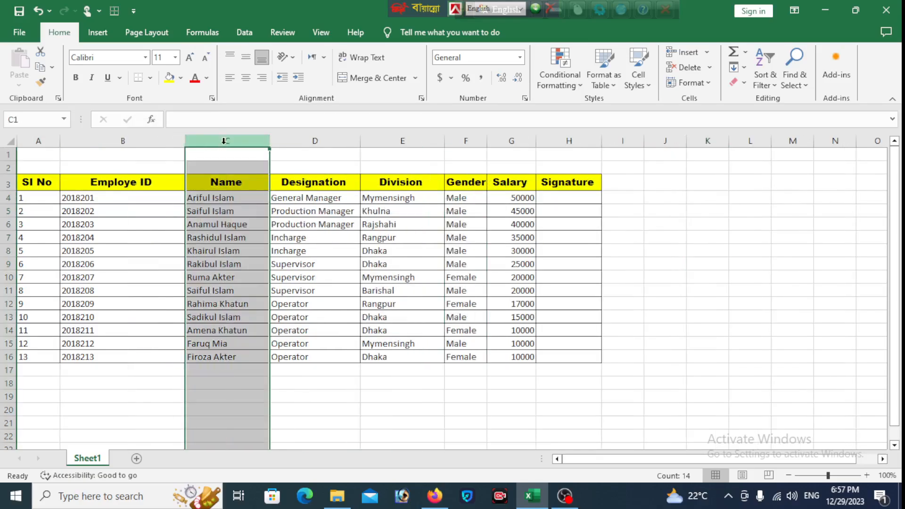
{"action": "left_click", "coordinate": [641, 222]}
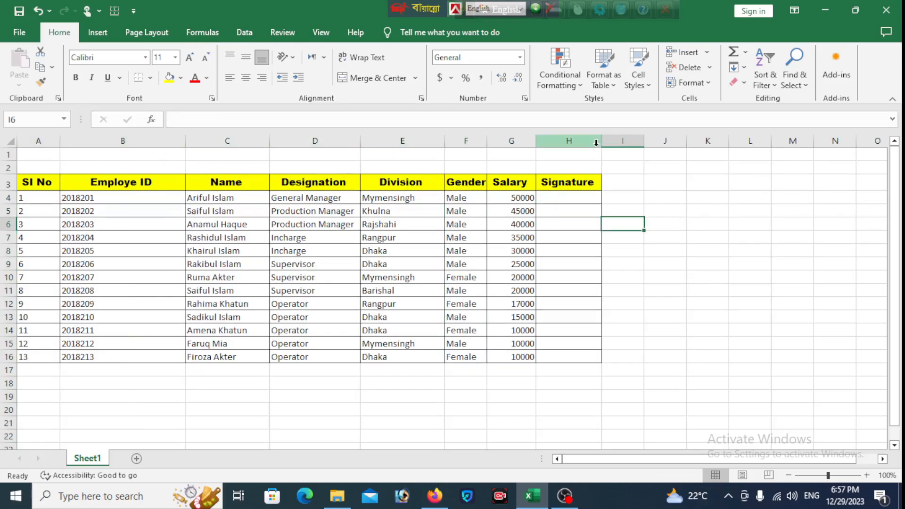
{"action": "left_click_drag", "start_coordinate": [8, 197], "coordinate": [8, 317]}
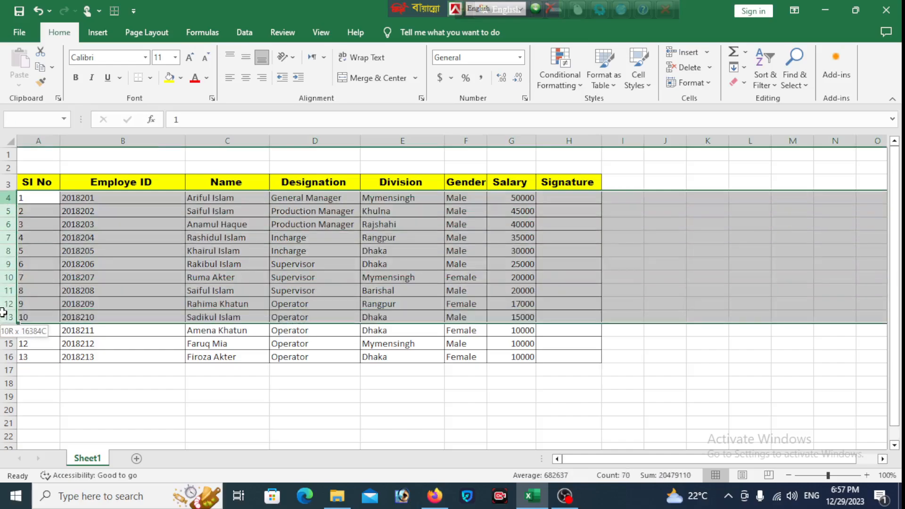
{"action": "left_click", "coordinate": [236, 397]}
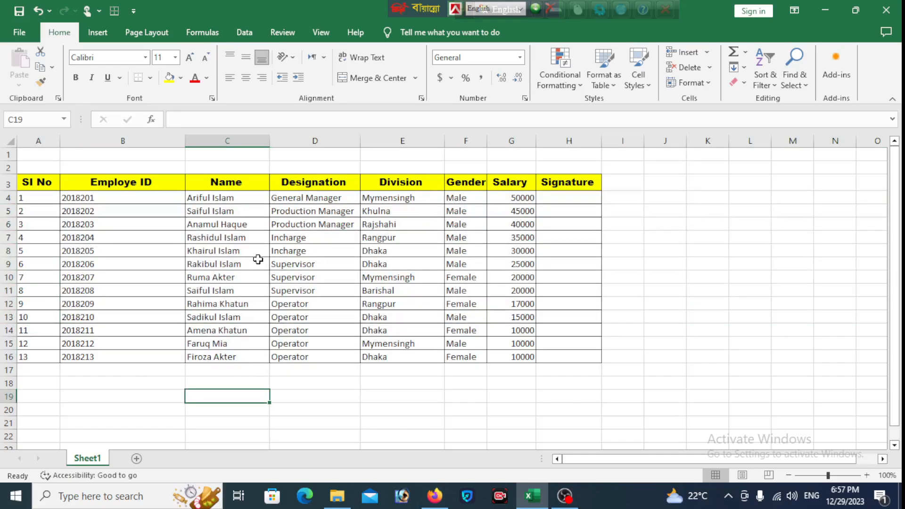
{"action": "left_click", "coordinate": [201, 141]}
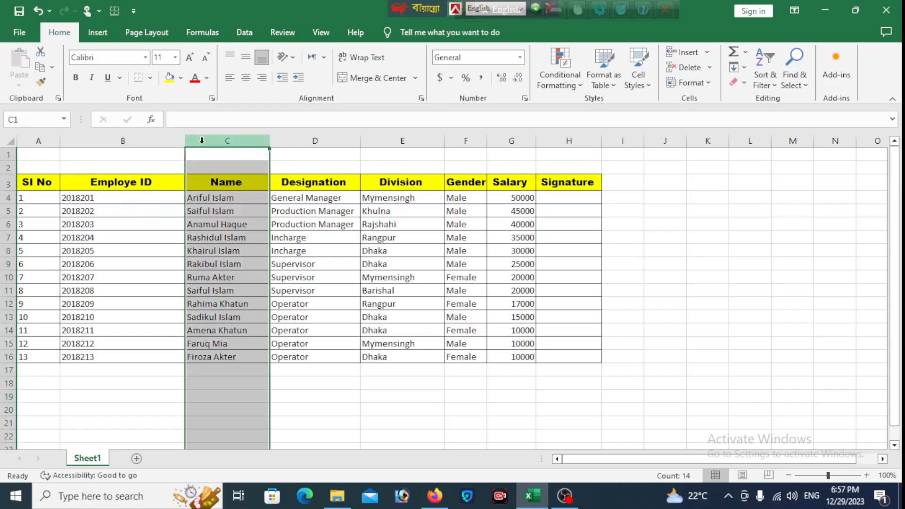
{"action": "left_click", "coordinate": [464, 141]}
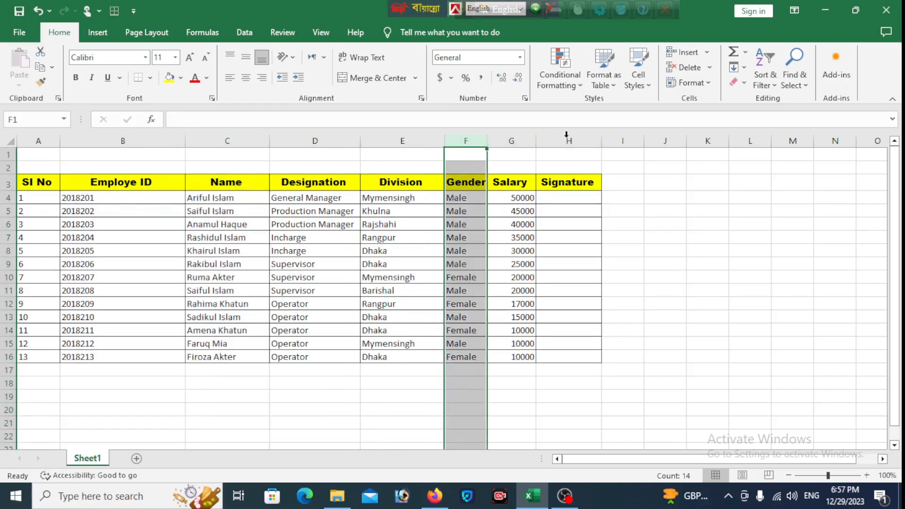
{"action": "left_click", "coordinate": [4, 197]}
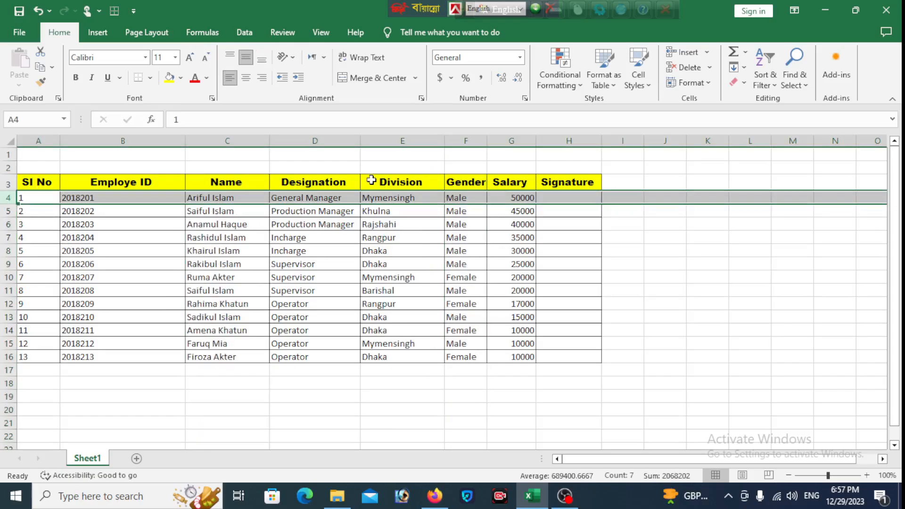
{"action": "left_click", "coordinate": [646, 267]}
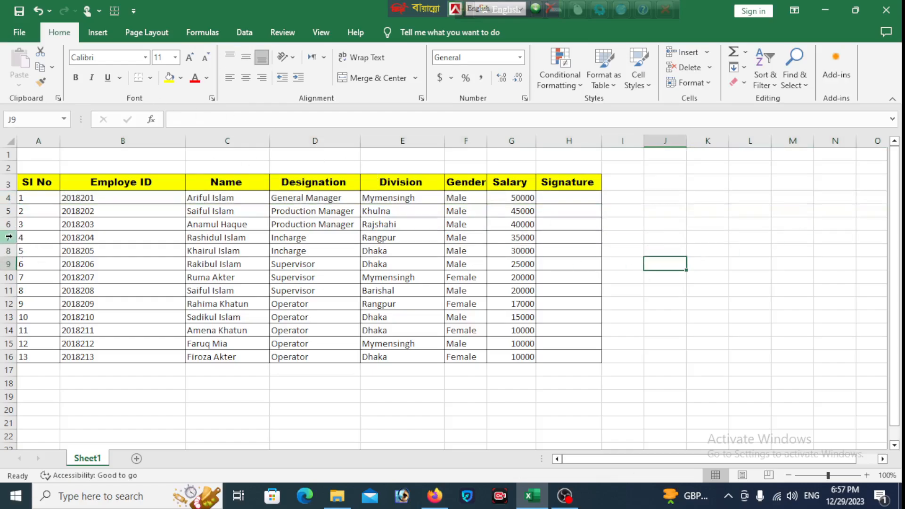
{"action": "left_click", "coordinate": [227, 141]}
{"action": "left_click", "coordinate": [665, 212]}
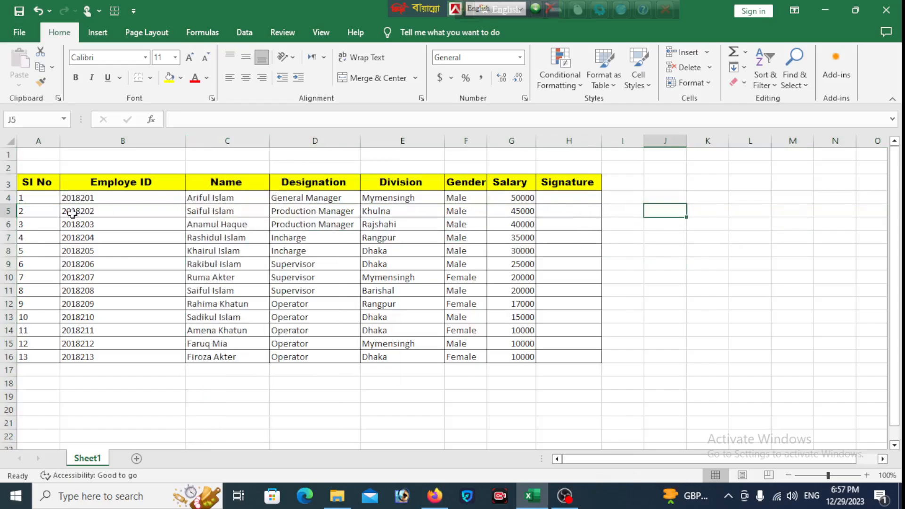
Check the row height setting of row 7
{"action": "left_click", "coordinate": [8, 237]}
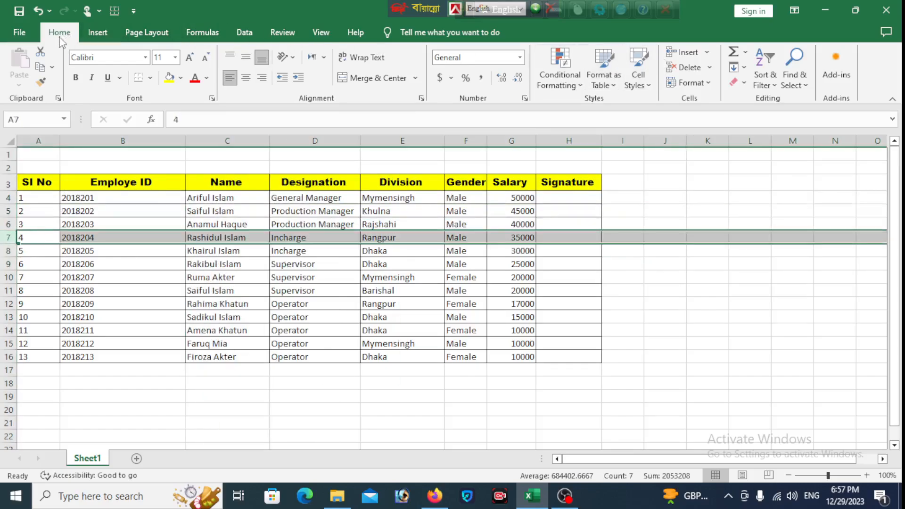
{"action": "left_click", "coordinate": [709, 81]}
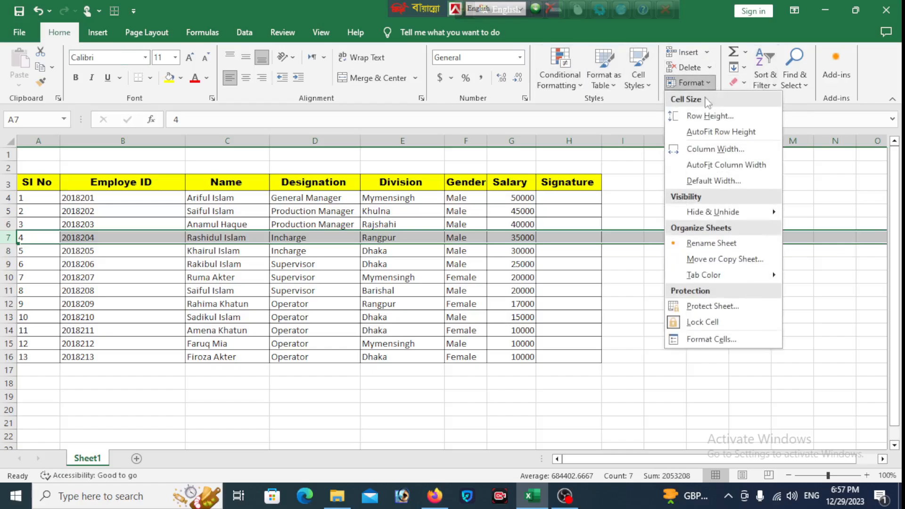
{"action": "left_click", "coordinate": [707, 117]}
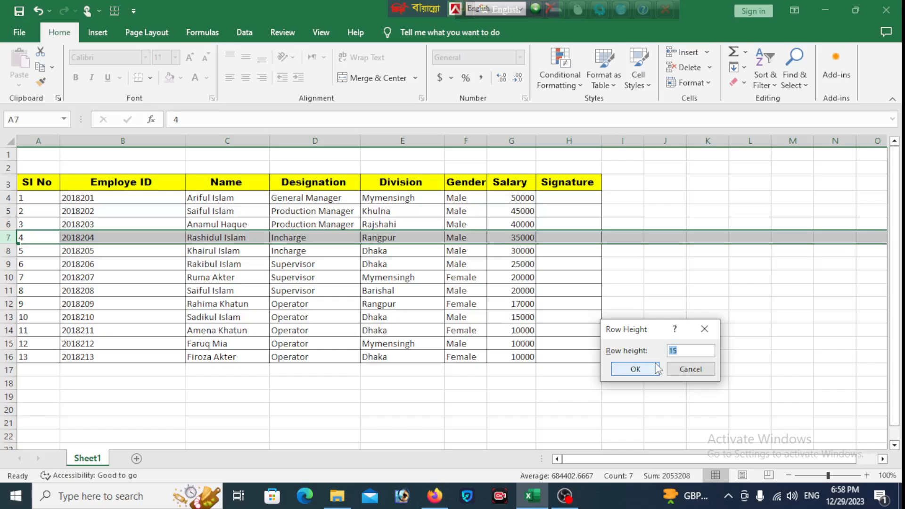
{"action": "left_click", "coordinate": [692, 374]}
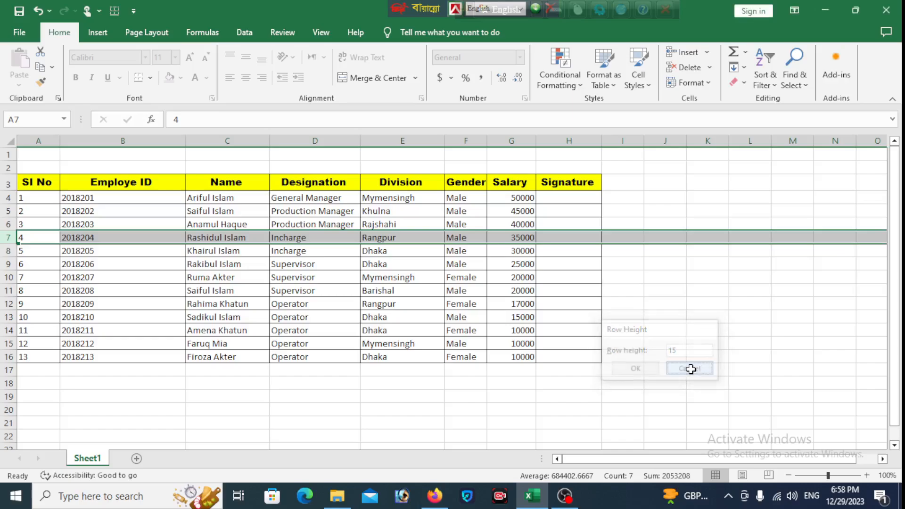
{"action": "left_click", "coordinate": [709, 314]}
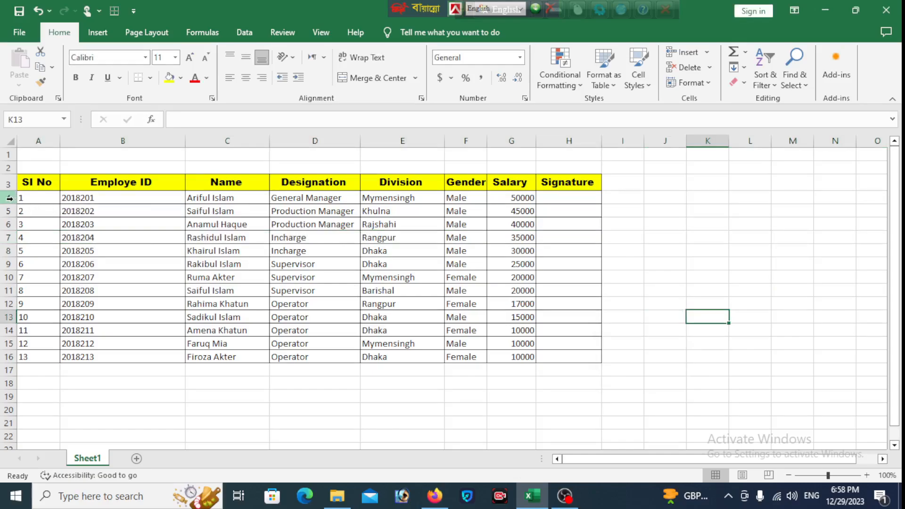
Increase the row height uniformly for all employee records in rows 4 to 16
{"action": "left_click_drag", "start_coordinate": [10, 199], "coordinate": [8, 357]}
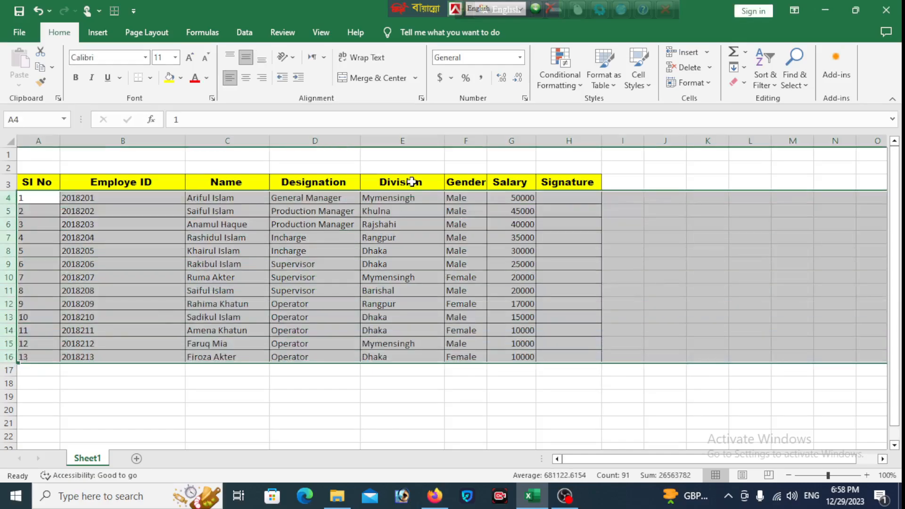
{"action": "left_click", "coordinate": [690, 82]}
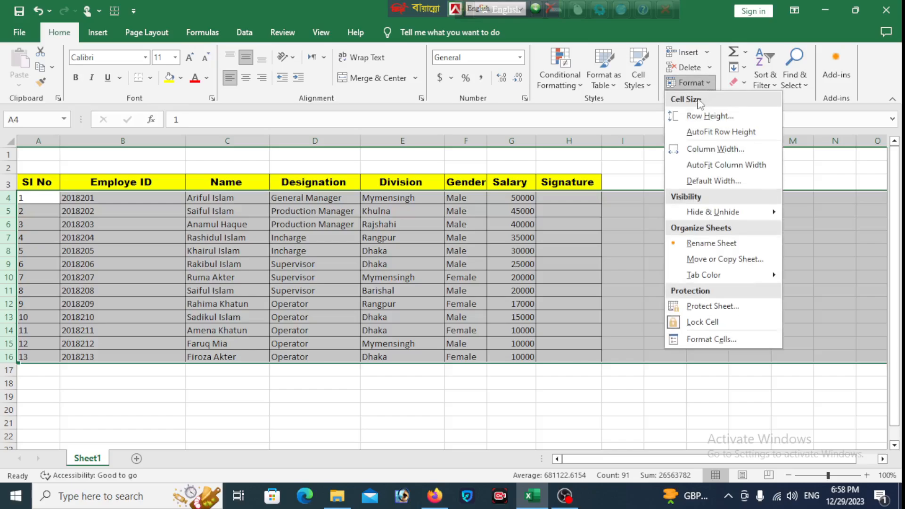
{"action": "left_click", "coordinate": [695, 116]}
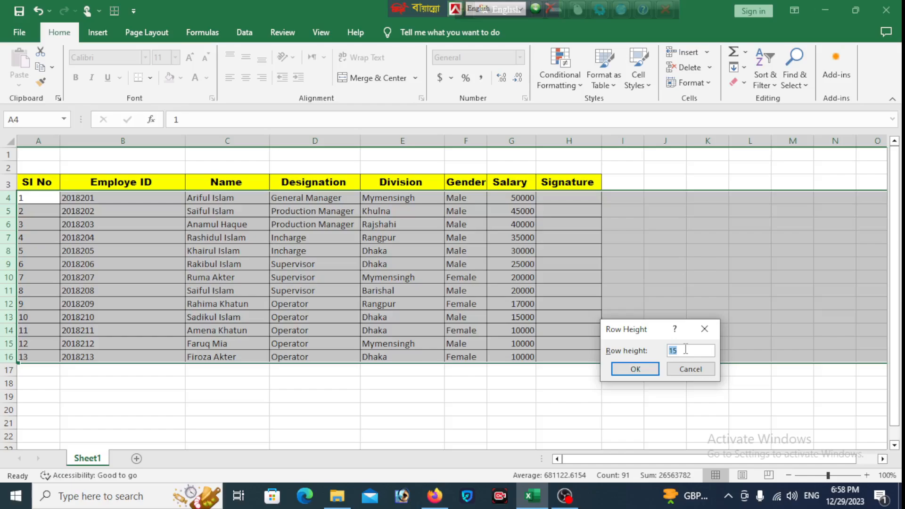
{"action": "type", "text": "2"}
{"action": "key", "text": "Return"}
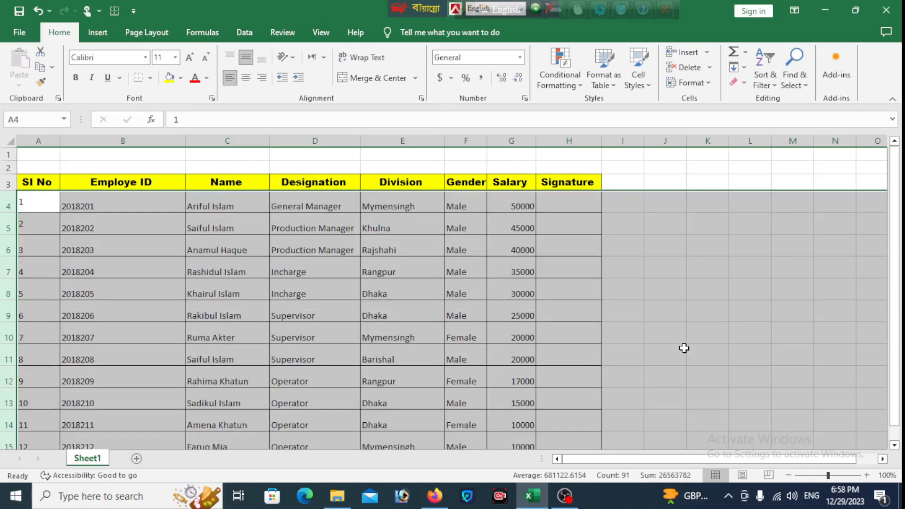
{"action": "scroll", "coordinate": [233, 258], "scroll_direction": "down", "scroll_amount": 1}
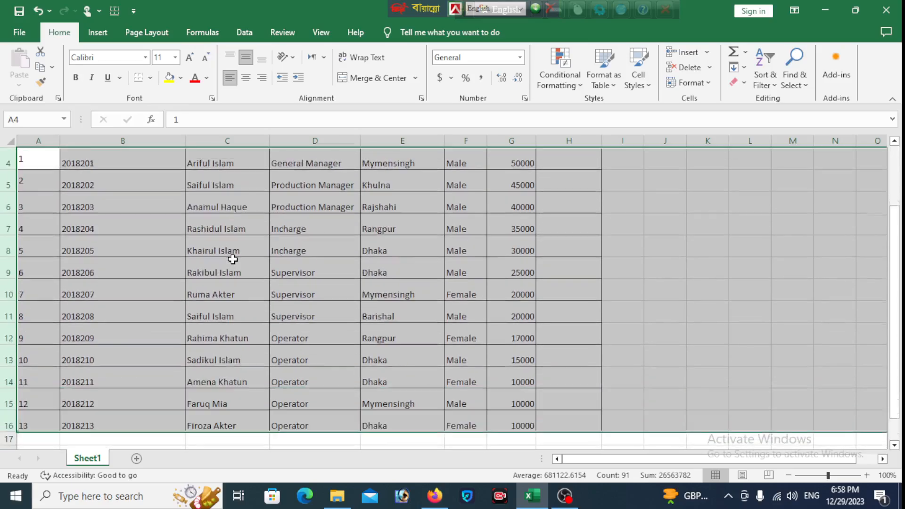
{"action": "scroll", "coordinate": [626, 171], "scroll_direction": "down", "scroll_amount": 1}
{"action": "scroll", "coordinate": [626, 172], "scroll_direction": "up", "scroll_amount": 2}
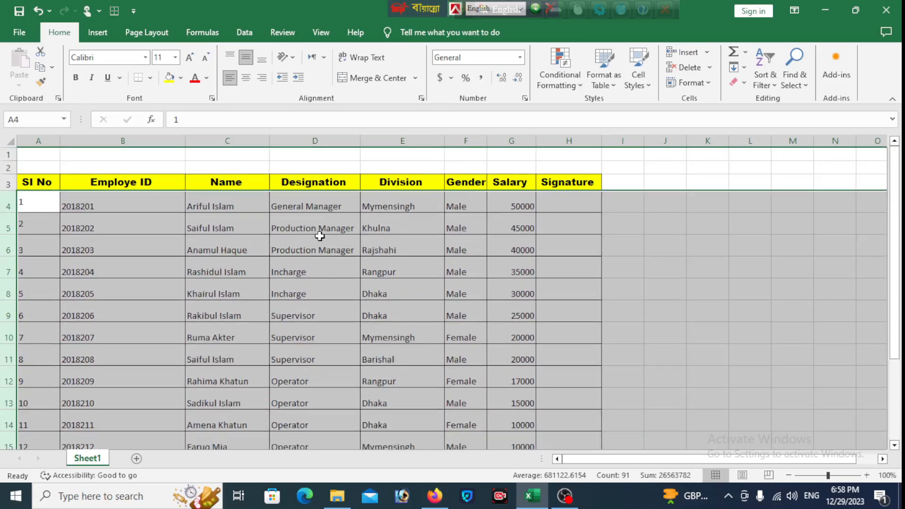
{"action": "scroll", "coordinate": [320, 236], "scroll_direction": "down", "scroll_amount": 1}
{"action": "scroll", "coordinate": [319, 234], "scroll_direction": "up", "scroll_amount": 1}
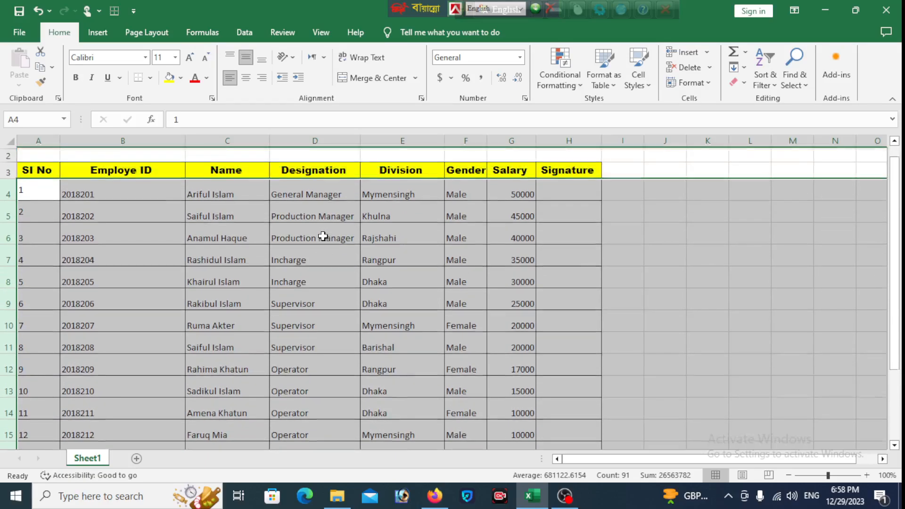
{"action": "left_click", "coordinate": [316, 232]}
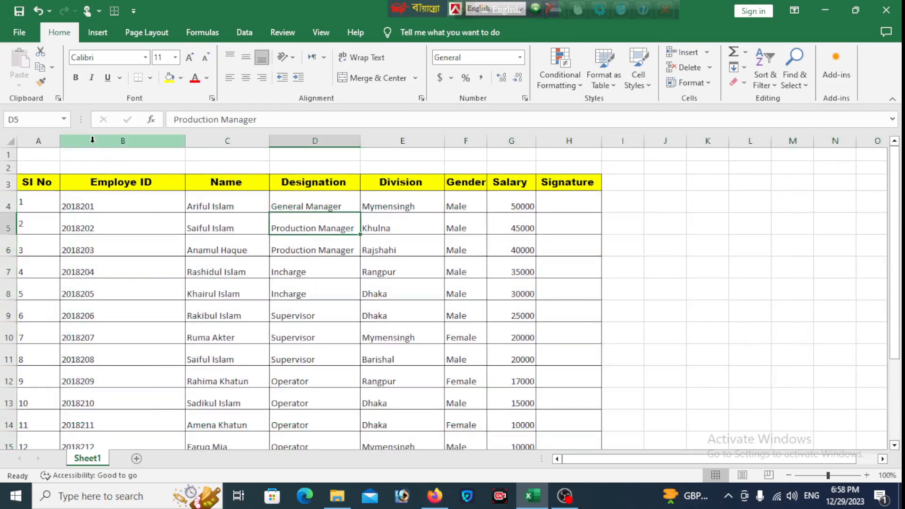
Set the width of columns B to H, from Employe ID to Signature, to 5
{"action": "left_click_drag", "start_coordinate": [81, 140], "coordinate": [538, 125]}
{"action": "left_click", "coordinate": [710, 82]}
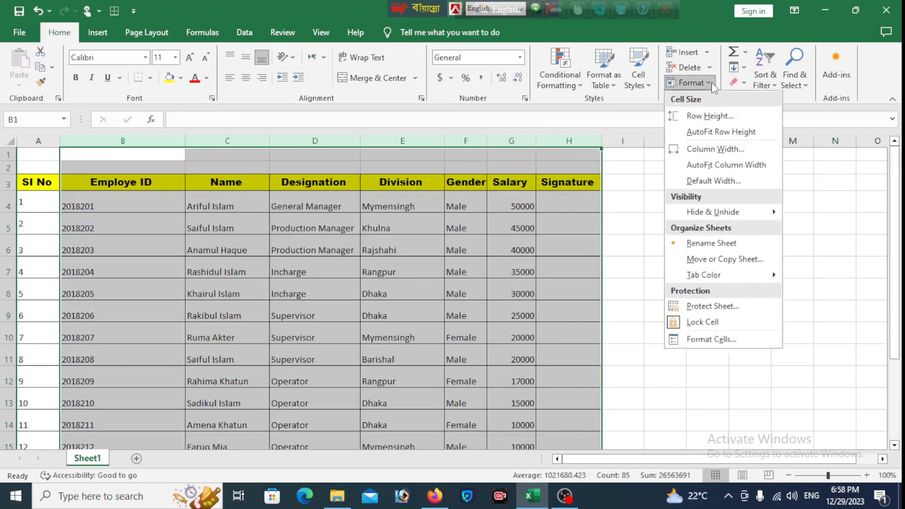
{"action": "left_click", "coordinate": [710, 150]}
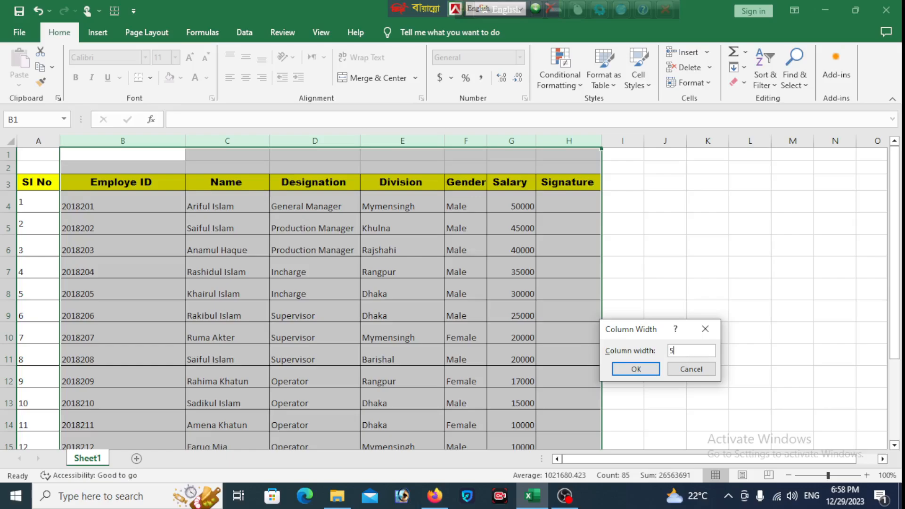
{"action": "key", "text": "Return"}
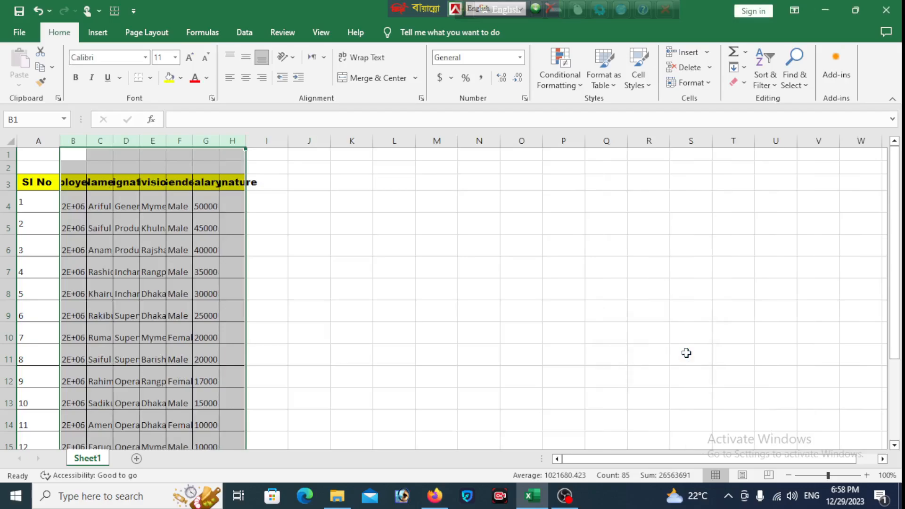
Set the width of the Employe ID through Signature columns (B to H) to 15 and clear the selection
{"action": "left_click", "coordinate": [706, 89]}
{"action": "left_click", "coordinate": [711, 150]}
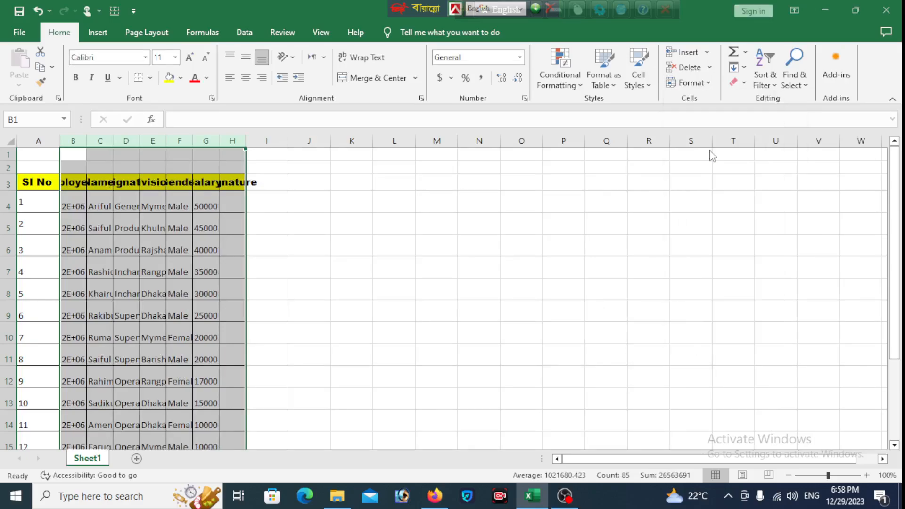
{"action": "type", "text": "15"}
{"action": "key", "text": "Return"}
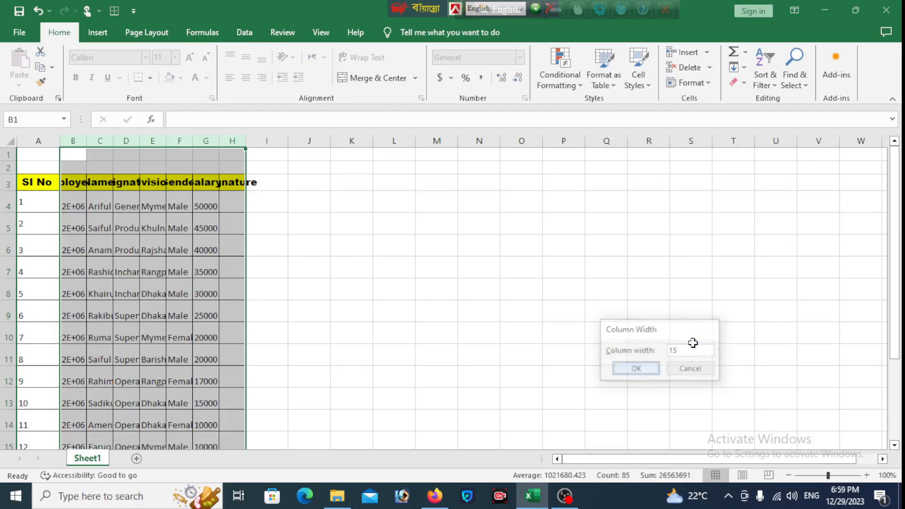
{"action": "left_click", "coordinate": [627, 225]}
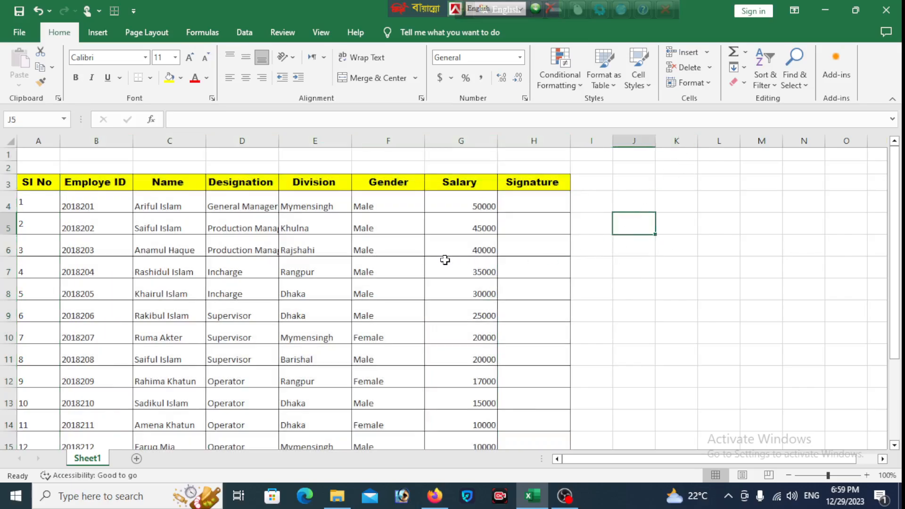
{"action": "scroll", "coordinate": [444, 259], "scroll_direction": "down", "scroll_amount": 2}
{"action": "scroll", "coordinate": [287, 242], "scroll_direction": "up", "scroll_amount": 2}
{"action": "left_click_drag", "start_coordinate": [7, 202], "coordinate": [2, 447]}
{"action": "scroll", "coordinate": [94, 377], "scroll_direction": "down", "scroll_amount": 2}
{"action": "left_click", "coordinate": [218, 398]}
{"action": "scroll", "coordinate": [147, 320], "scroll_direction": "up", "scroll_amount": 2}
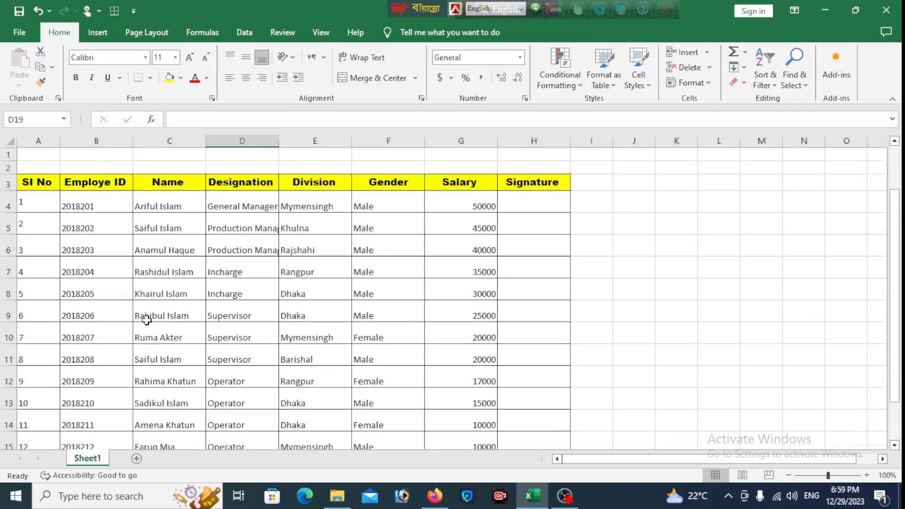
Reduce the row height uniformly for all employee records in rows 4 to 16, making the rows slightly more compact
{"action": "left_click_drag", "start_coordinate": [7, 205], "coordinate": [9, 415]}
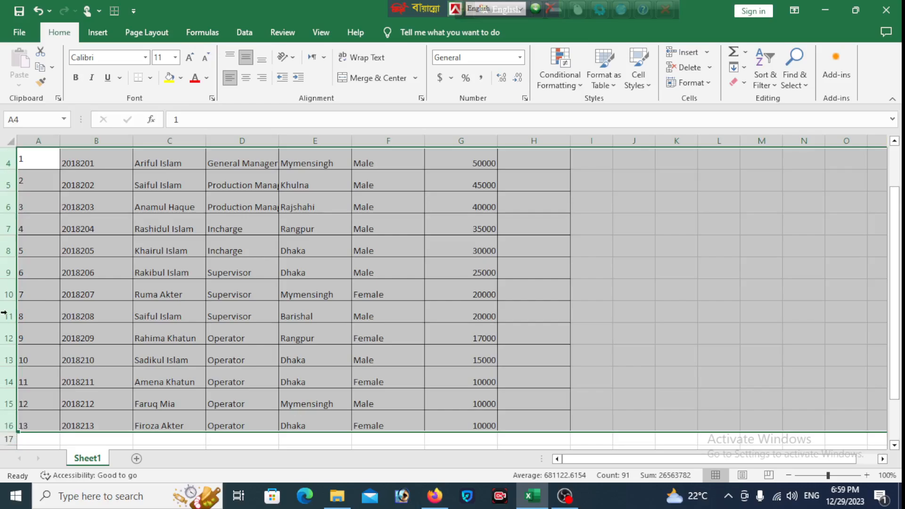
{"action": "left_click_drag", "start_coordinate": [16, 433], "coordinate": [16, 433]}
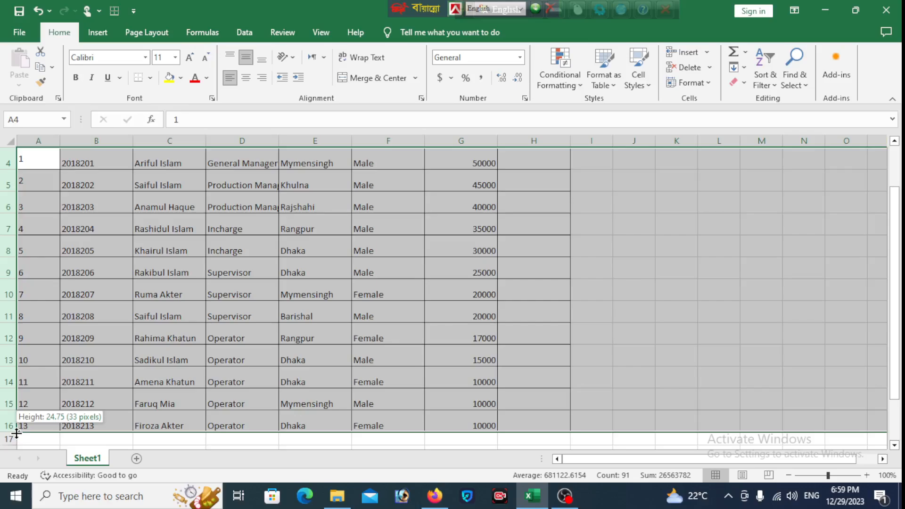
{"action": "mouse_move", "coordinate": [16, 433]}
{"action": "left_mouse_down"}
{"action": "mouse_move", "coordinate": [15, 418]}
{"action": "mouse_move", "coordinate": [14, 429]}
{"action": "left_mouse_up"}
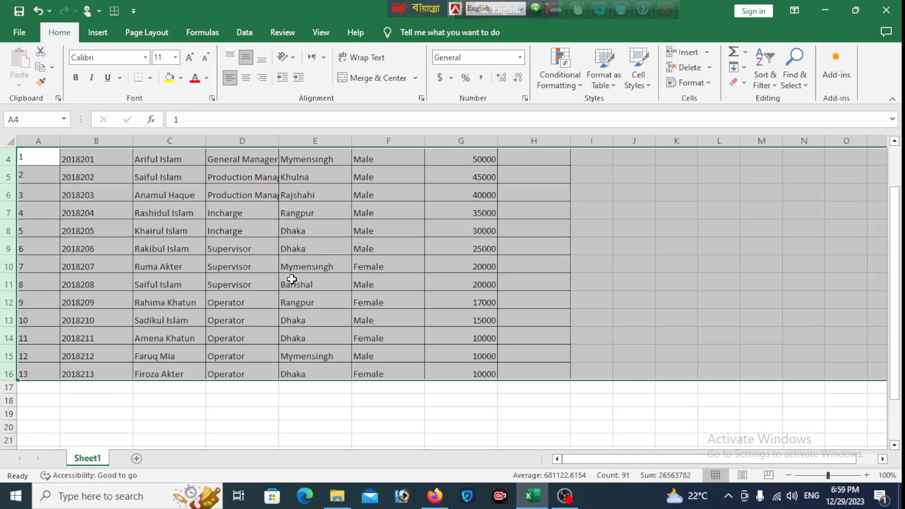
{"action": "left_click", "coordinate": [442, 241]}
{"action": "scroll", "coordinate": [341, 204], "scroll_direction": "up", "scroll_amount": 1}
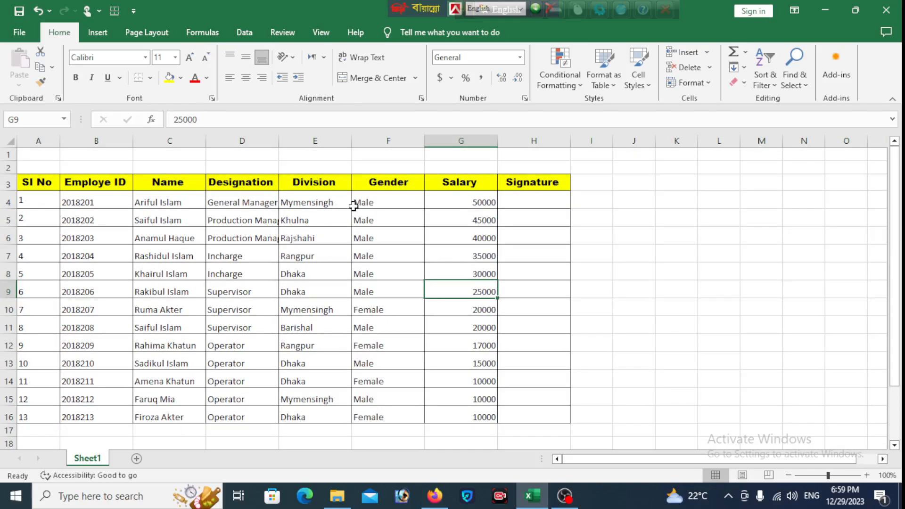
Move the floating Bangla keyboard toolbar away from the other language toolbar and return to the Gender cell in row 5
{"action": "left_click_drag", "start_coordinate": [423, 9], "coordinate": [281, 8]}
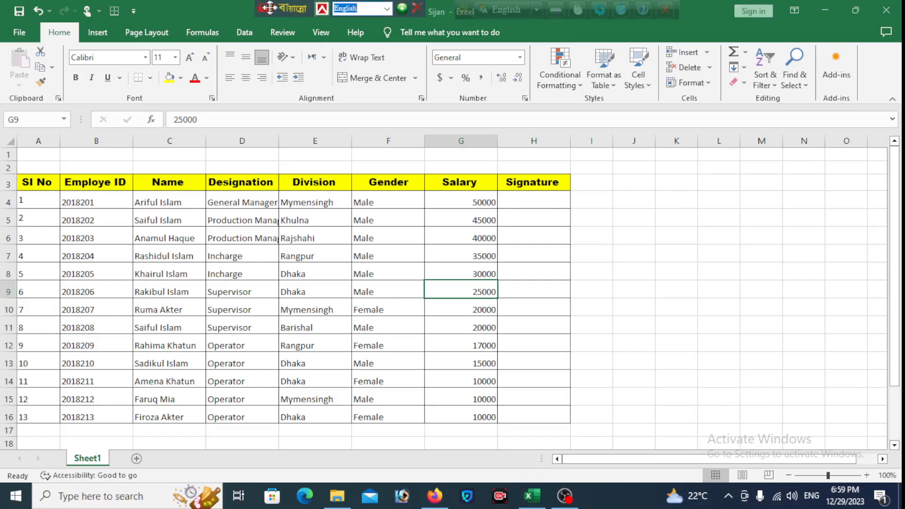
{"action": "left_click", "coordinate": [366, 219]}
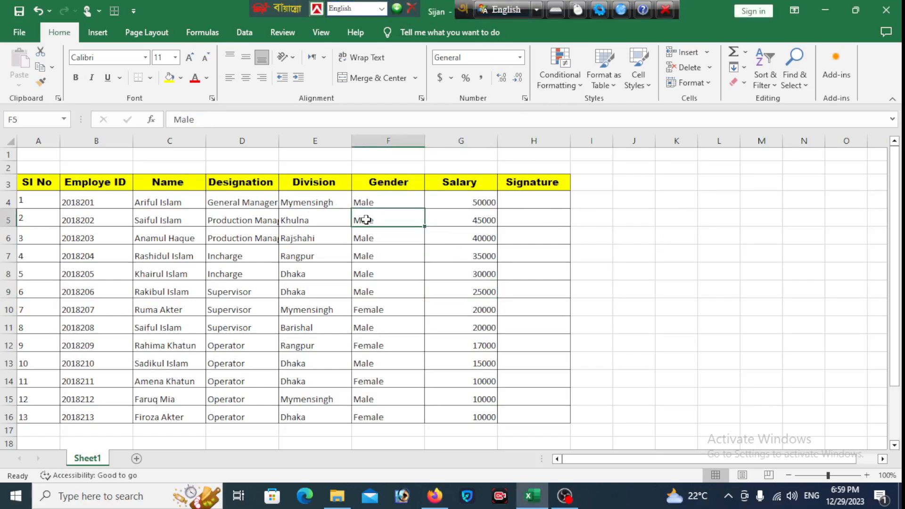